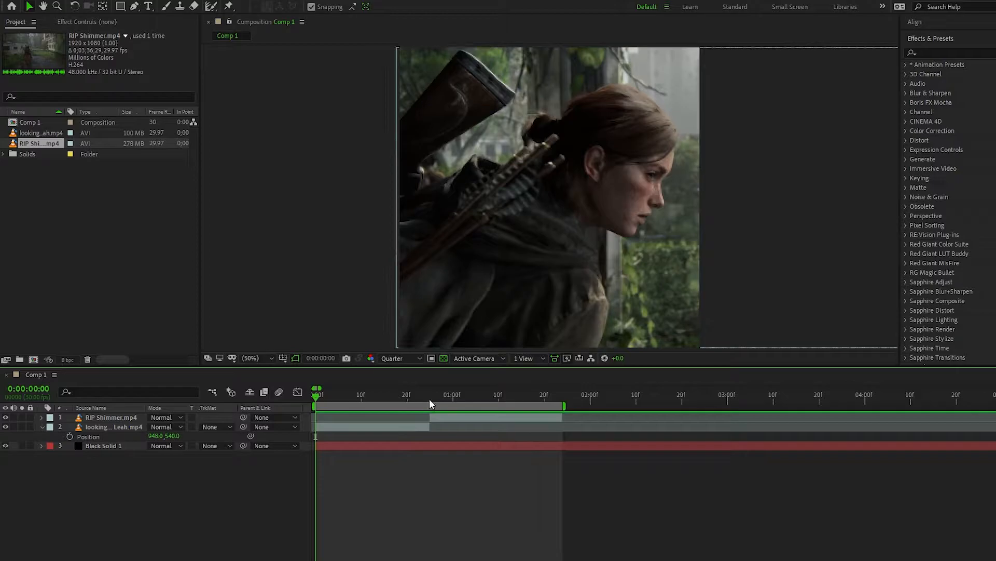
- Apply the Twixtor Pro effect to both the looking for Leah and RIP Shimmer clips
{"action": "left_click", "coordinate": [403, 428]}
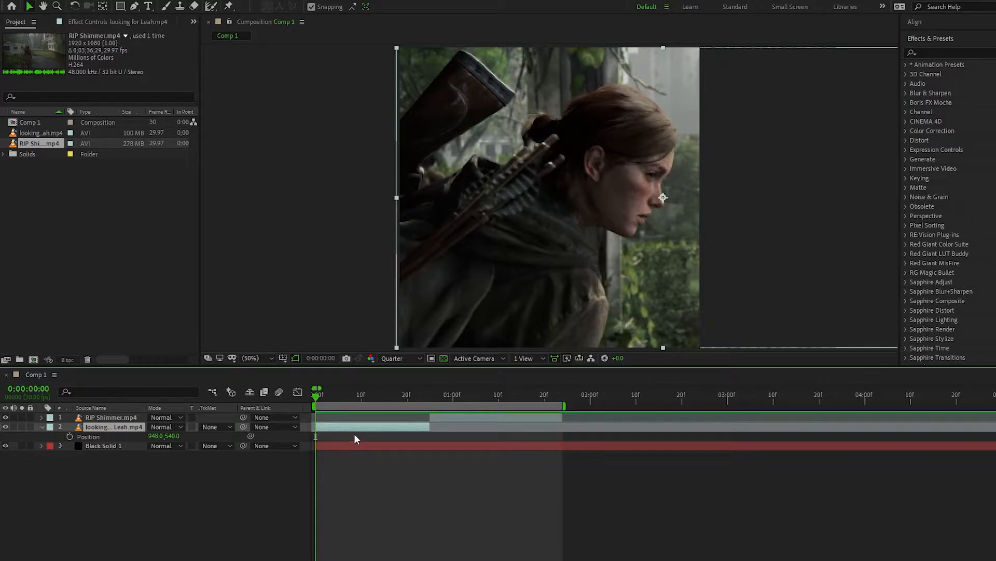
{"action": "left_click", "coordinate": [942, 51]}
{"action": "type", "text": "twix"}
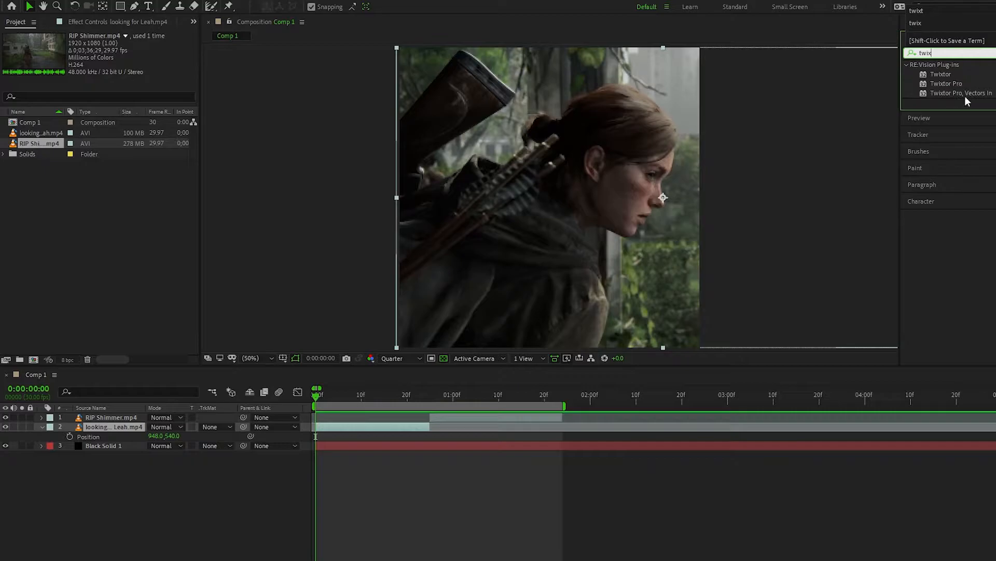
{"action": "double_click", "coordinate": [939, 82]}
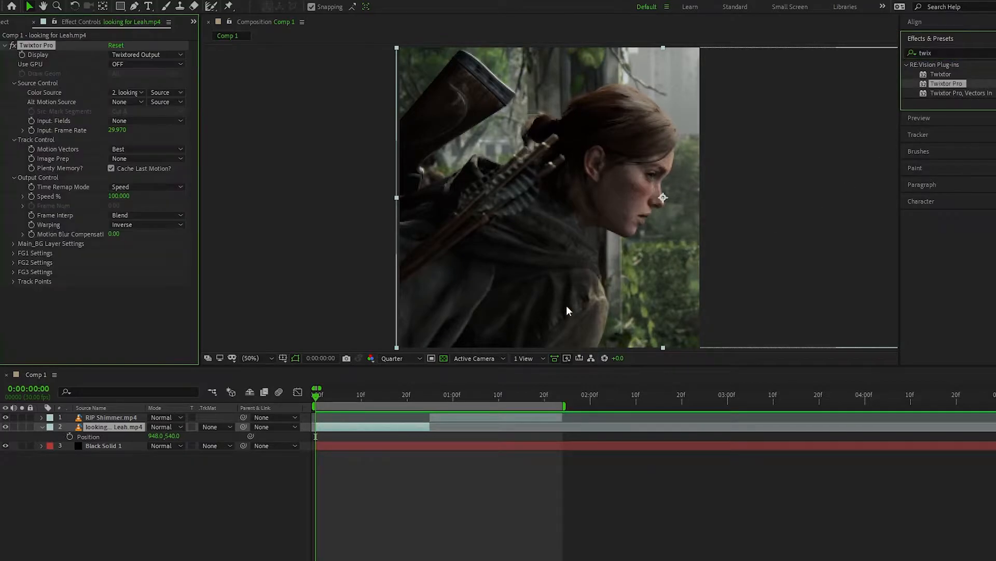
{"action": "left_click", "coordinate": [474, 418]}
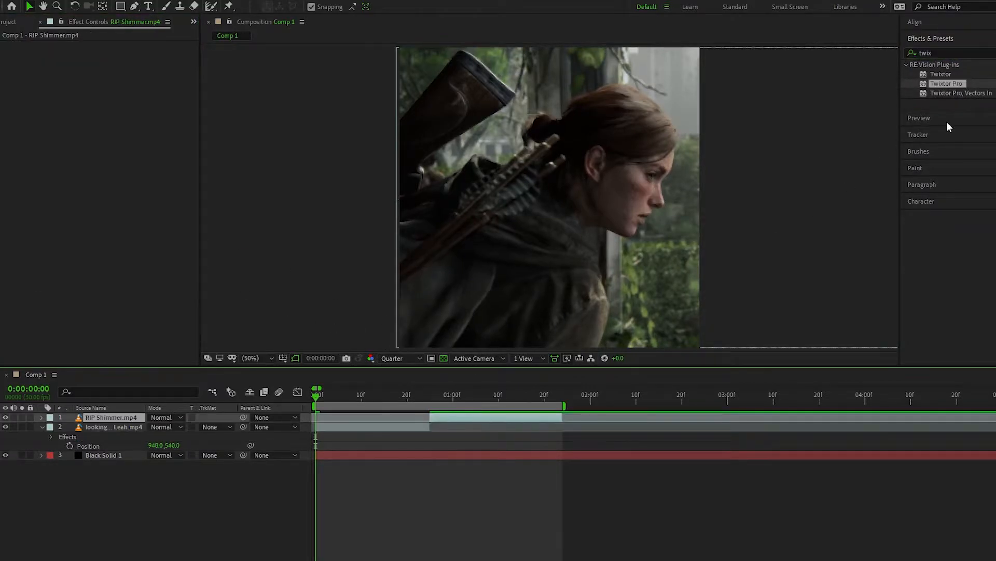
- Enable keyframing of Twixtor Pro's Speed % on the looking for Leah clip and set it to 200 at frame 0
{"action": "left_click", "coordinate": [356, 428]}
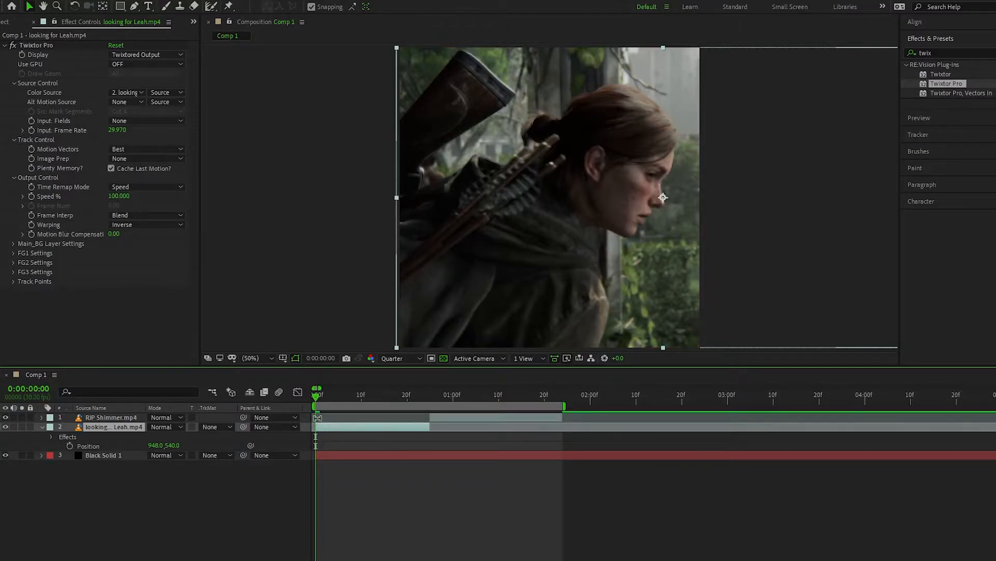
{"action": "key", "text": "equal"}
{"action": "key", "text": "equal"}
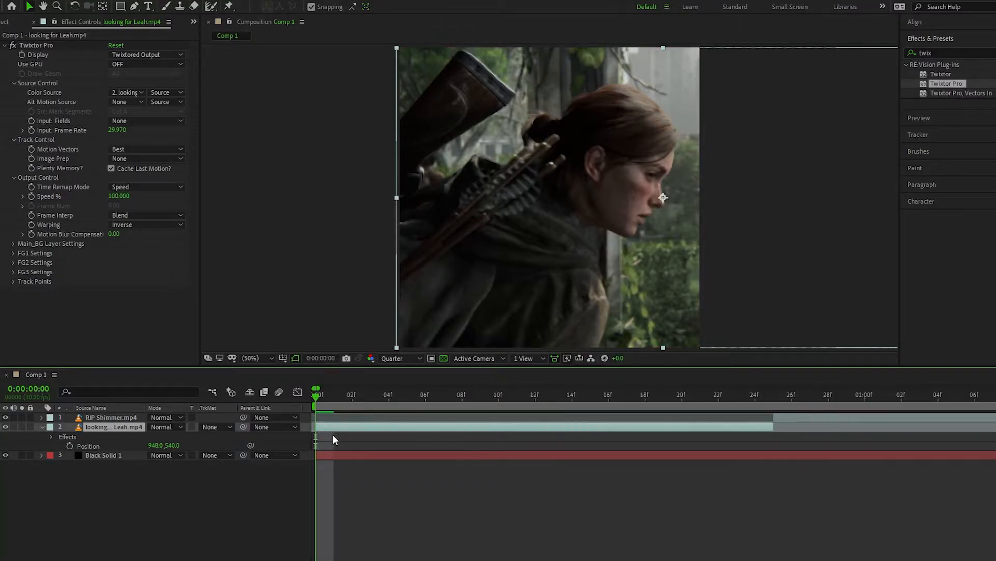
{"action": "key", "text": "space"}
{"action": "key", "text": "Page_Down"}
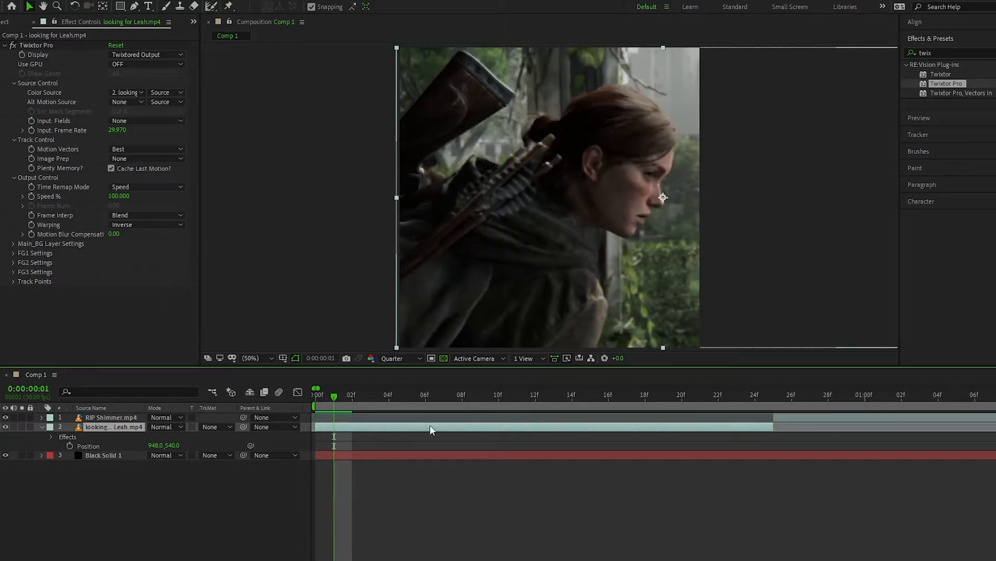
{"action": "key", "text": "Page_Up"}
{"action": "key", "text": "Page_Up"}
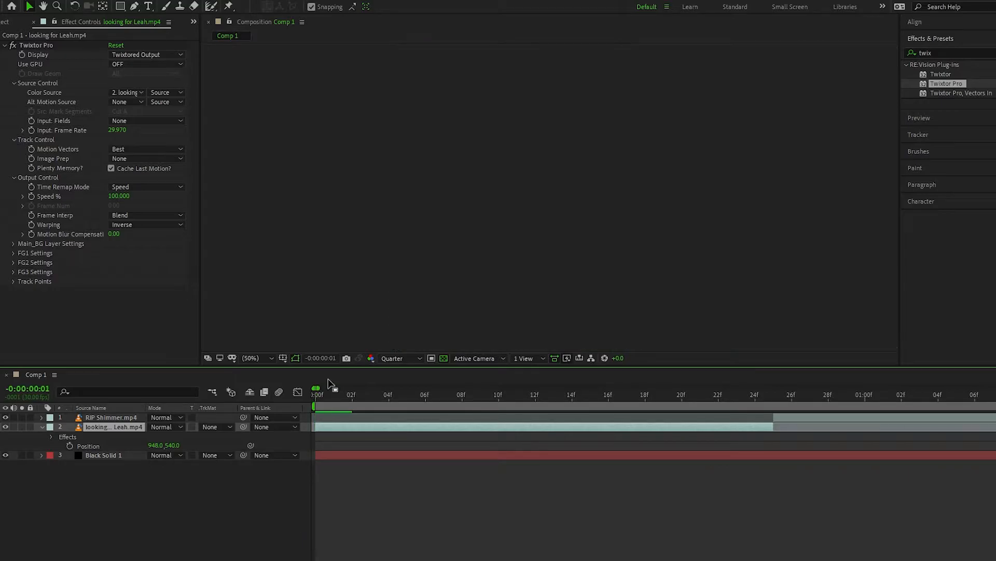
{"action": "left_click", "coordinate": [31, 197]}
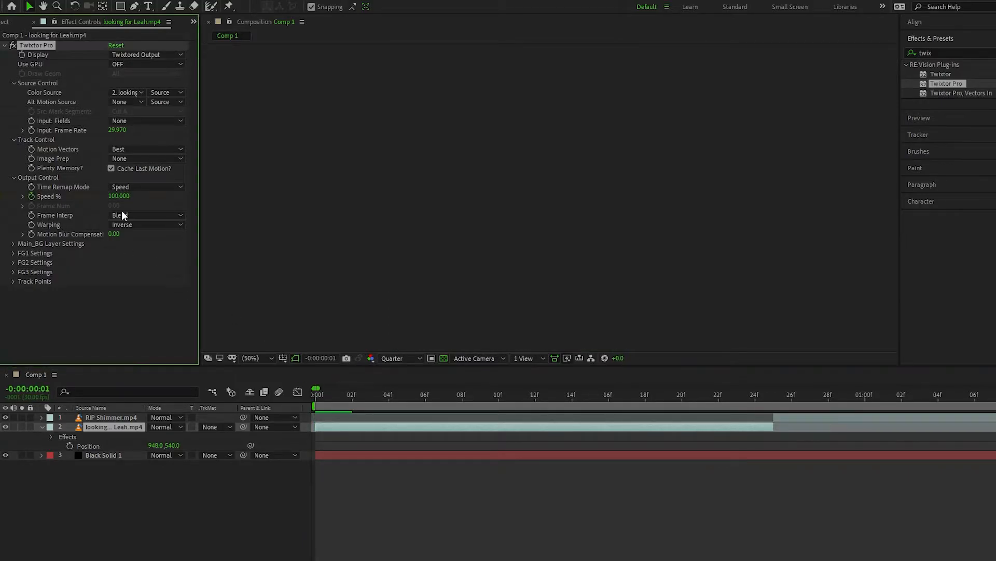
{"action": "key", "text": "Page_Down"}
{"action": "left_click", "coordinate": [117, 196]}
{"action": "type", "text": "200"}
{"action": "key", "text": "Return"}
- Set the looking for Leah clip's Twixtor Speed % to 25 at frame 7
{"action": "key", "text": "minus"}
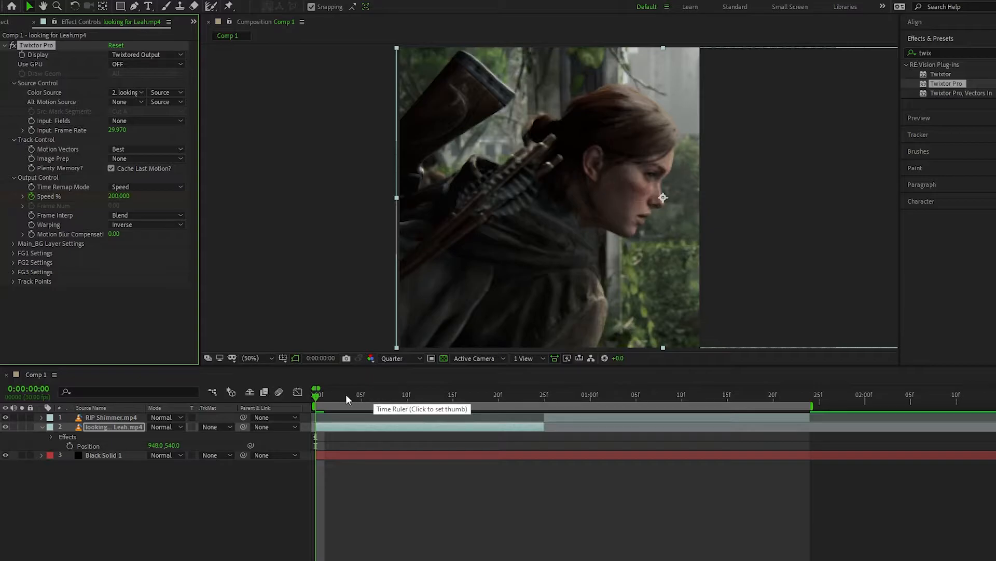
{"action": "left_click_drag", "start_coordinate": [379, 396], "coordinate": [373, 395]}
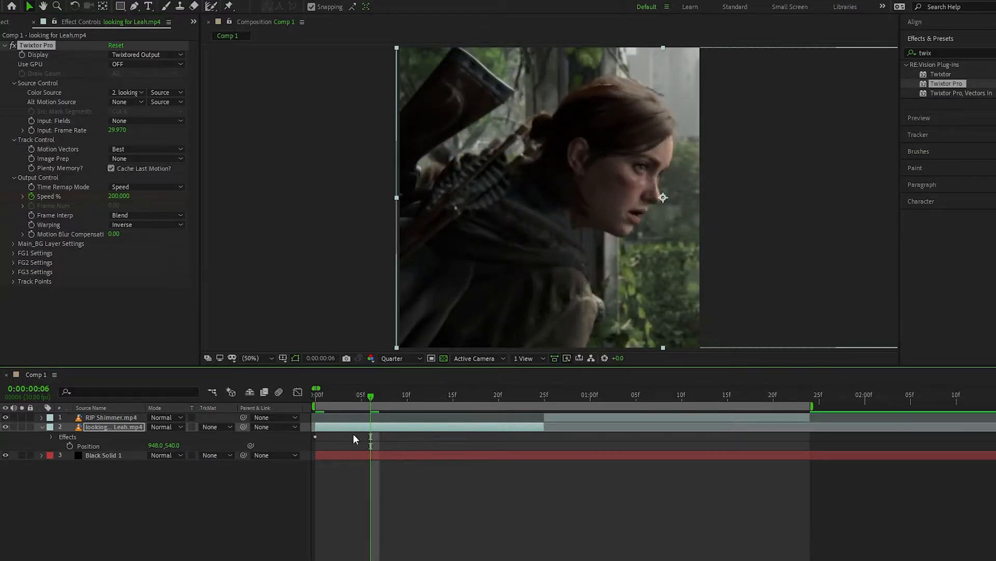
{"action": "key", "text": "Page_Down"}
{"action": "left_click", "coordinate": [118, 196]}
{"action": "type", "text": "25"}
{"action": "key", "text": "Return"}
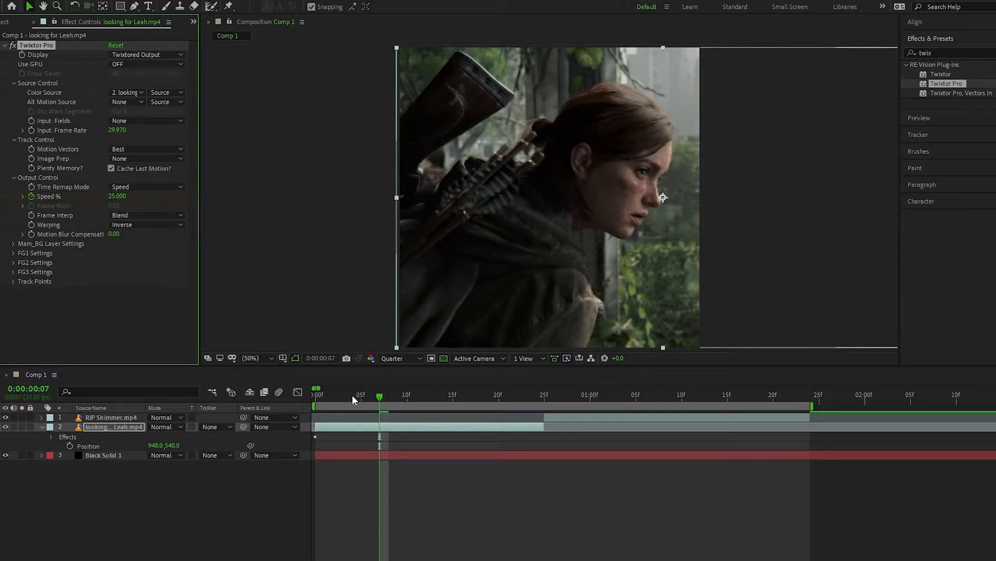
- Preview the composition from the start to examine the slowdown on the looking for Leah clip
{"action": "key", "text": "Home"}
{"action": "key", "text": "space"}
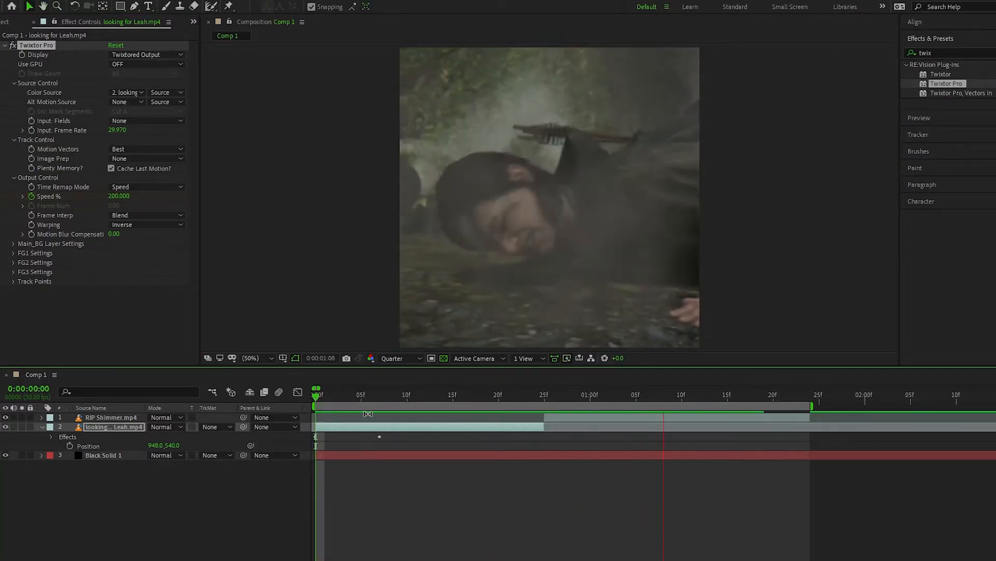
{"action": "key", "text": "space"}
{"action": "key", "text": "space"}
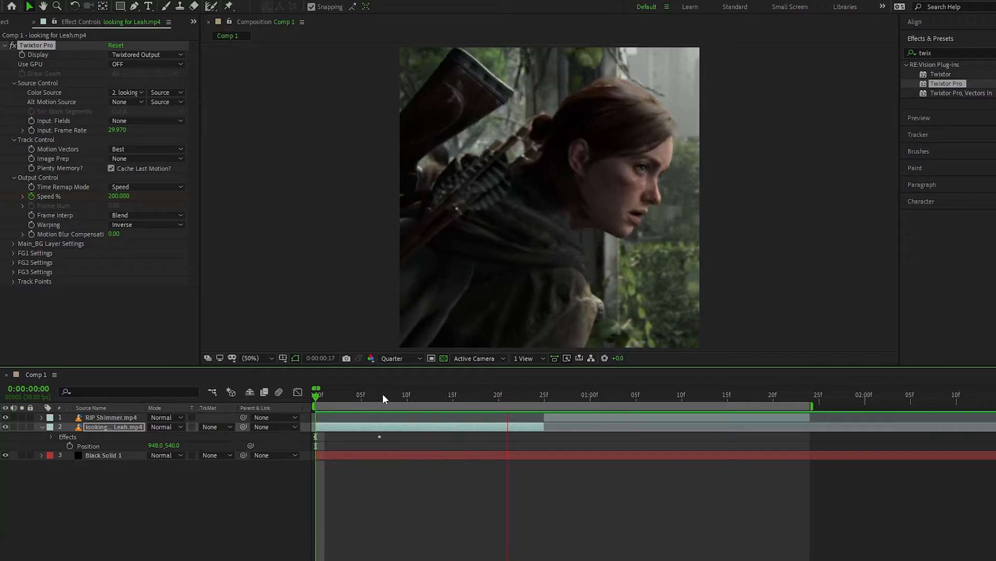
{"action": "key", "text": "space"}
{"action": "key", "text": "space"}
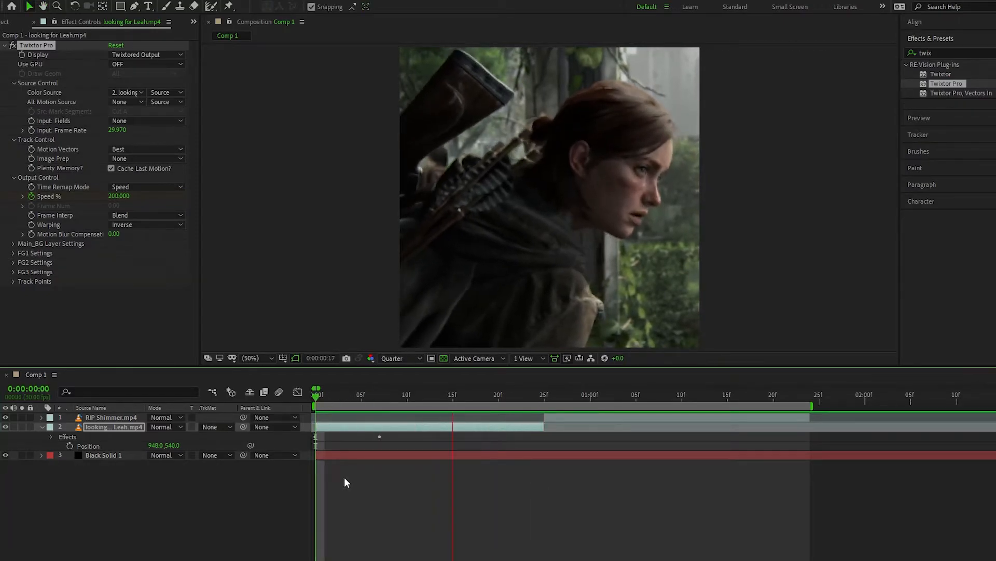
- Reveal the looking for Leah clip's keyframes and add a Speed % keyframe holding 25 at frame 17
{"action": "left_click", "coordinate": [471, 395]}
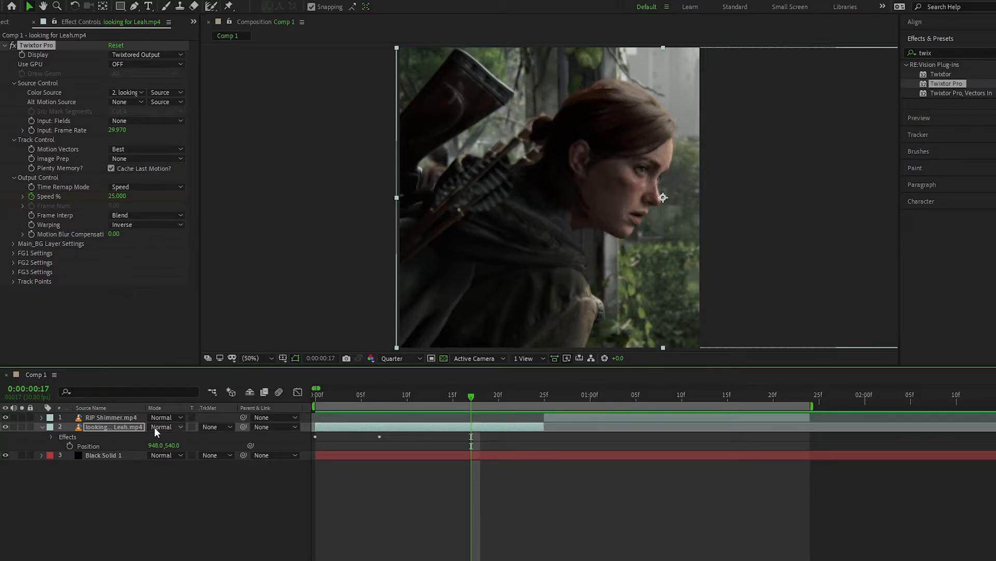
{"action": "key", "text": "u"}
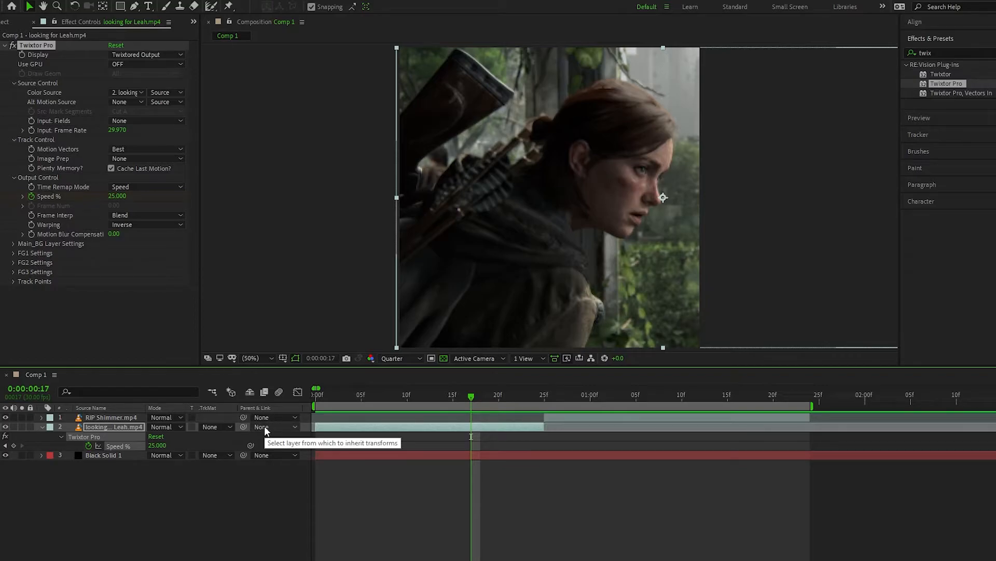
{"action": "left_click", "coordinate": [14, 445]}
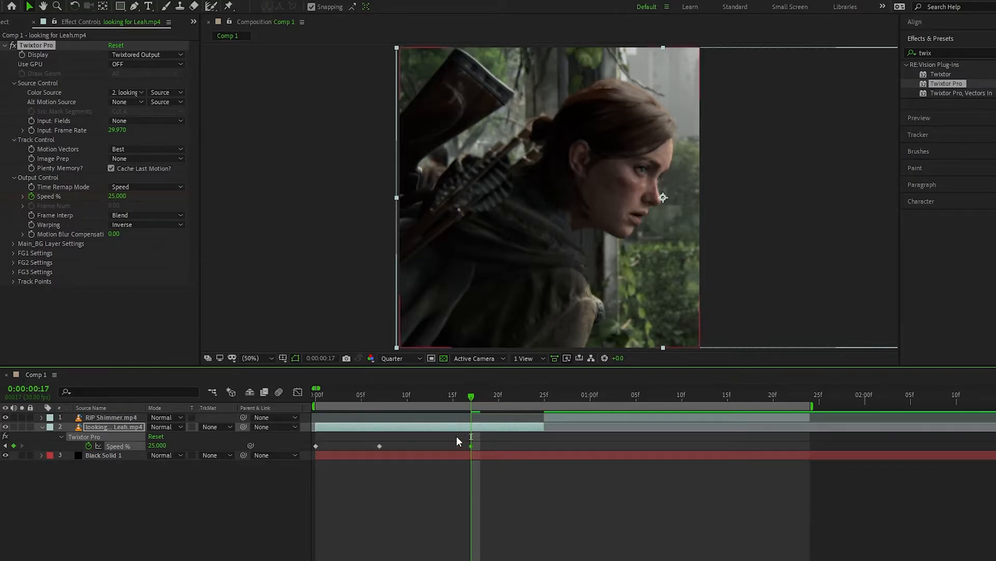
{"action": "left_click_drag", "start_coordinate": [400, 445], "coordinate": [310, 449]}
- Set the looking for Leah clip's Speed % to 200 at frame 25, where the clip ends
{"action": "left_click", "coordinate": [544, 397]}
{"action": "left_click", "coordinate": [157, 446]}
{"action": "type", "text": "200"}
{"action": "key", "text": "Return"}
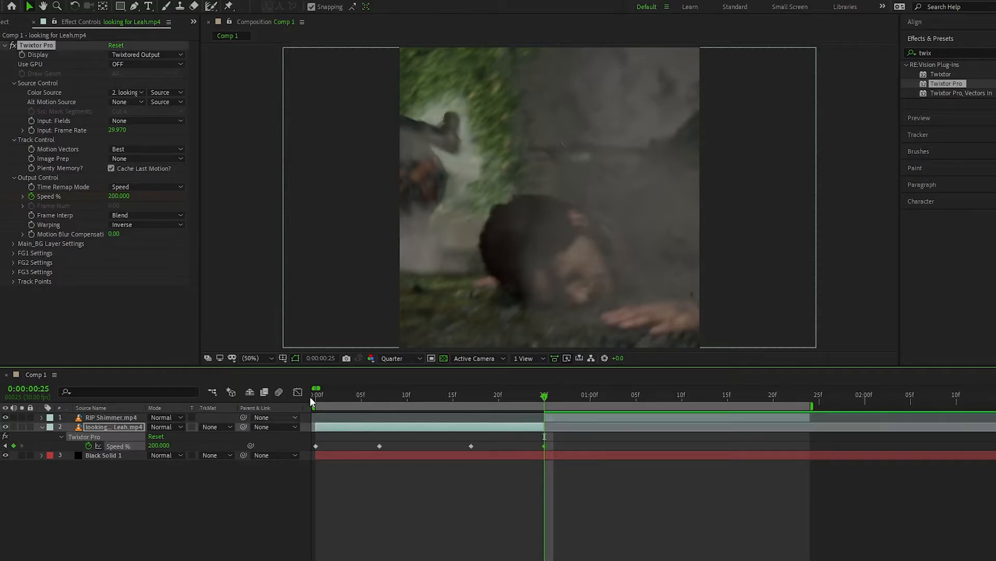
- Try moving the looking for Leah clip's third Speed % keyframe to frame 13 and preview the timing
{"action": "key", "text": "Home"}
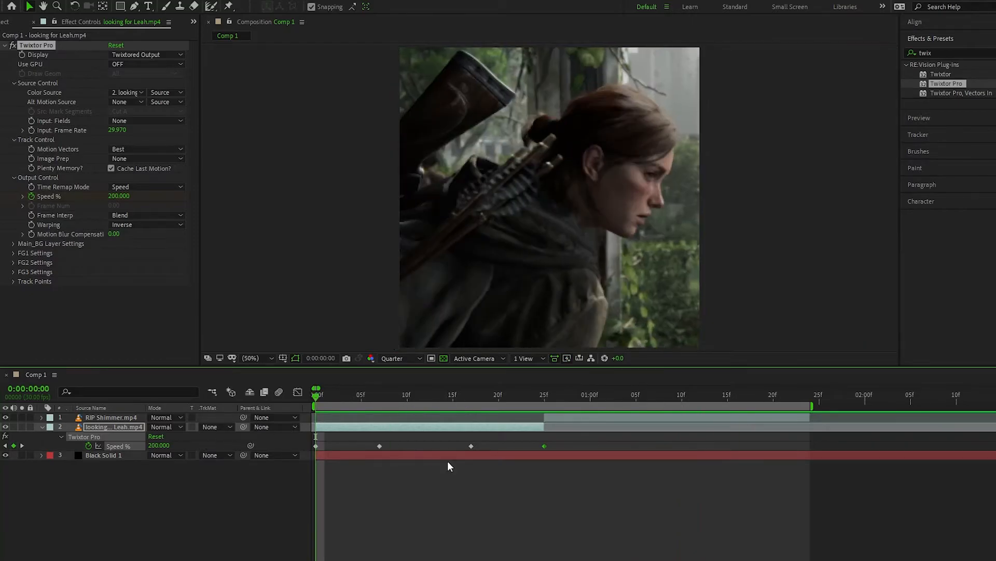
{"action": "left_click", "coordinate": [471, 398]}
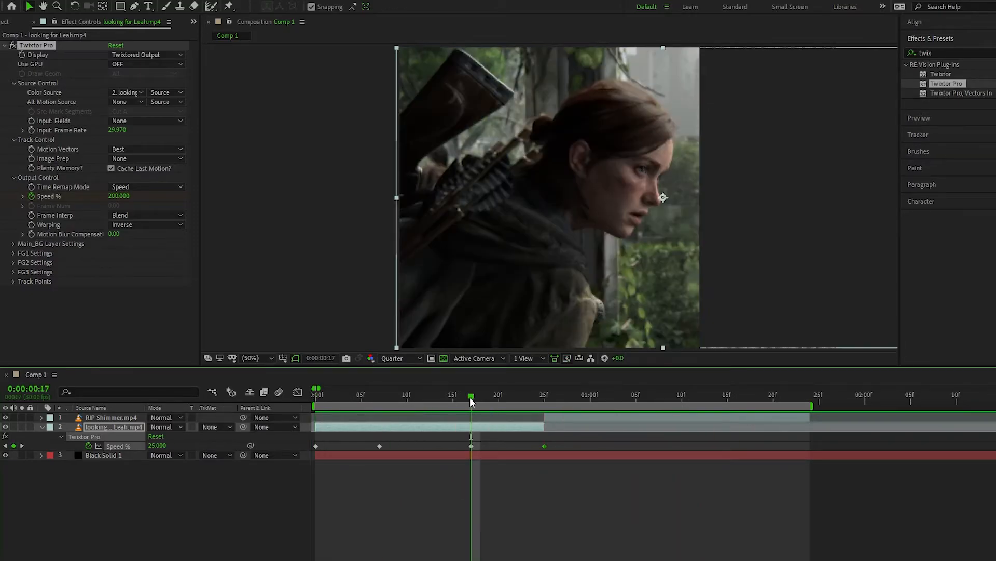
{"action": "left_click_drag", "start_coordinate": [469, 446], "coordinate": [434, 448]}
{"action": "key", "text": "space"}
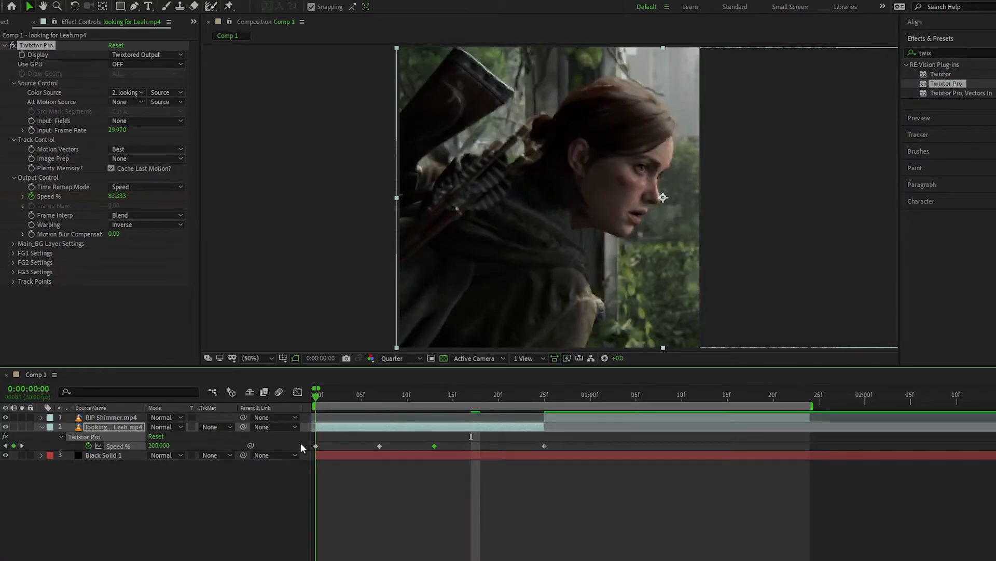
- Move the looking for Leah clip's third Speed % keyframe to frame 15 and preview the result
{"action": "left_click", "coordinate": [443, 396]}
{"action": "left_click_drag", "start_coordinate": [436, 447], "coordinate": [455, 450]}
{"action": "key", "text": "space"}
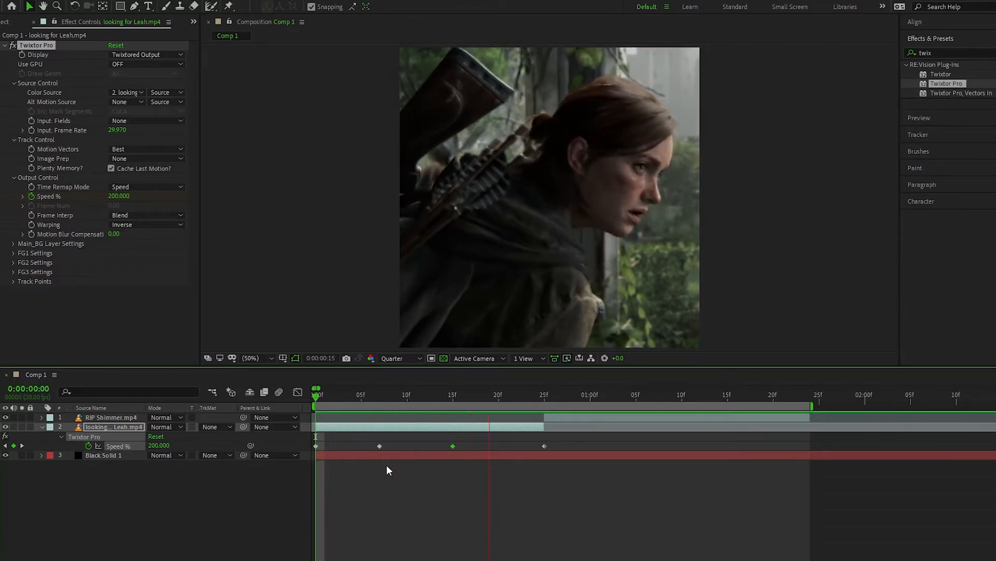
{"action": "key", "text": "space"}
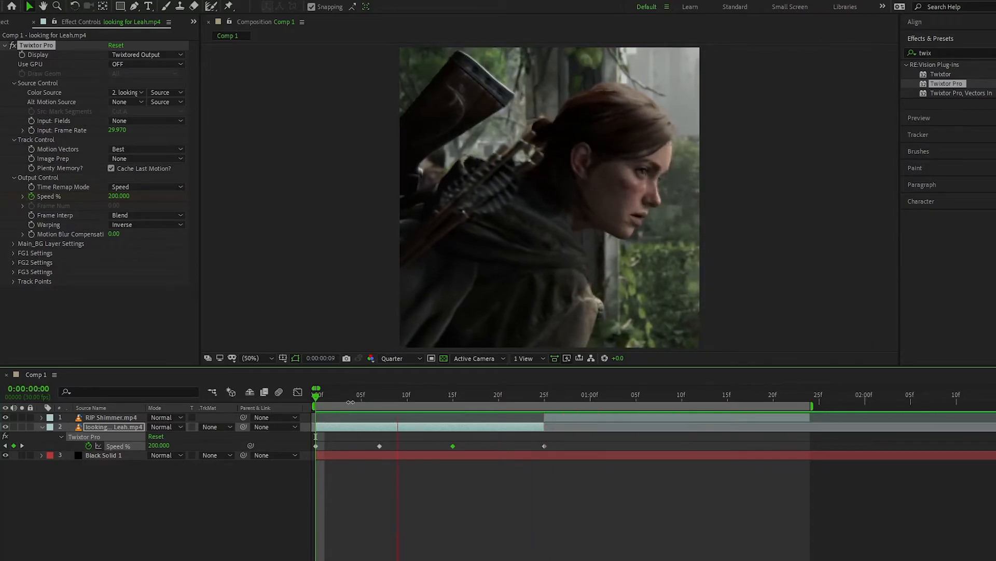
{"action": "key", "text": "space"}
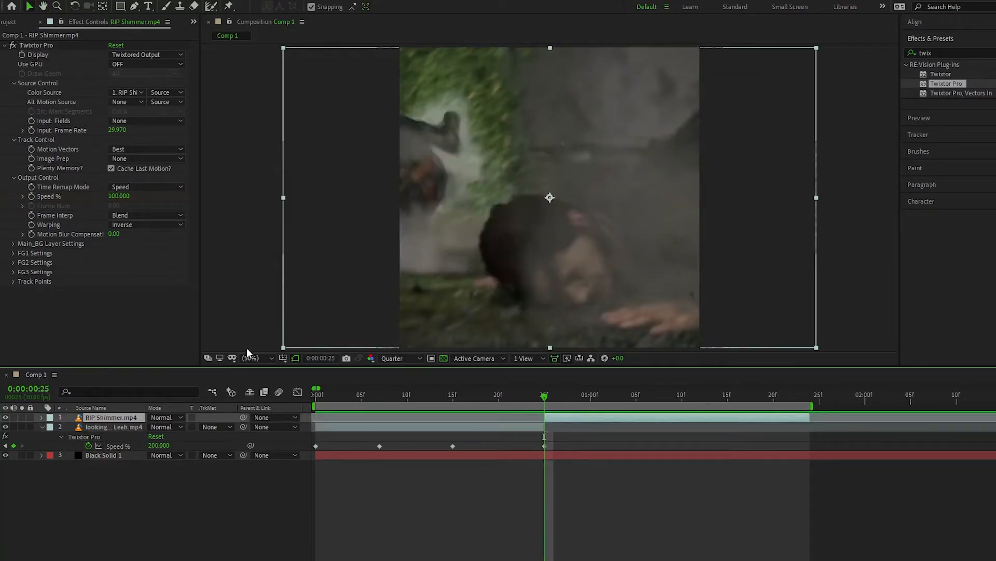
- Enable Twixtor Speed % keyframing on the RIP Shimmer clip at its start, frame 25, and set it to 200
{"action": "key", "text": "space"}
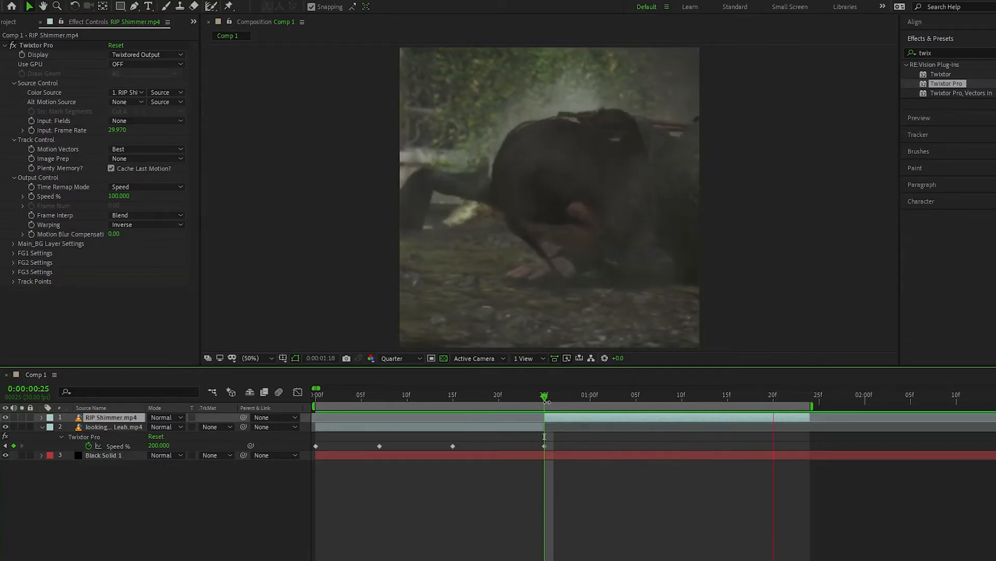
{"action": "left_click", "coordinate": [545, 397]}
{"action": "left_click", "coordinate": [27, 194]}
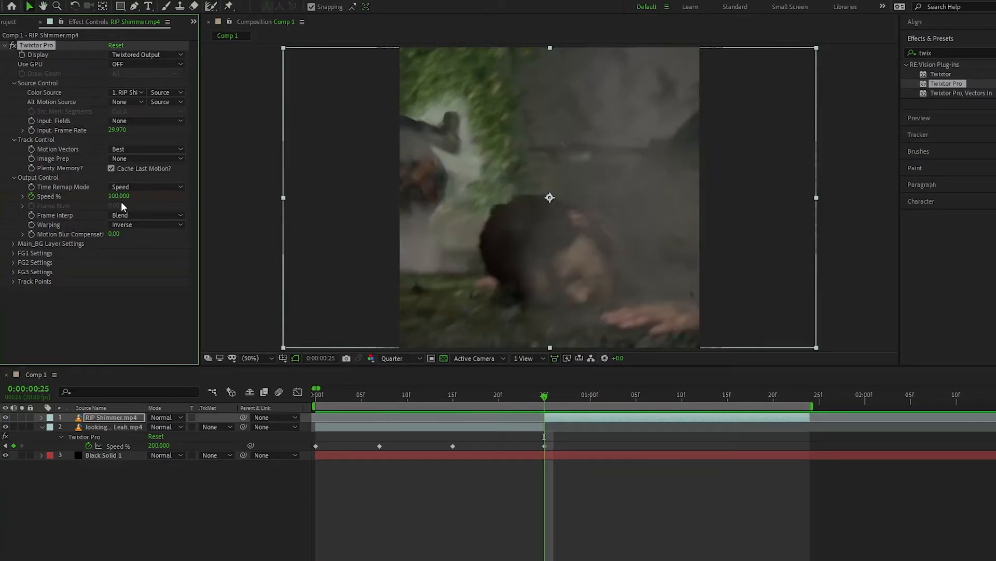
{"action": "left_click", "coordinate": [118, 195]}
{"action": "type", "text": "200"}
{"action": "key", "text": "Return"}
- Set the RIP Shimmer clip's Twixtor Speed % to 25 at 0:00:01:01
{"action": "left_click_drag", "start_coordinate": [591, 399], "coordinate": [600, 395]}
{"action": "left_click", "coordinate": [119, 196]}
{"action": "type", "text": "25"}
{"action": "key", "text": "BackSpace"}
{"action": "type", "text": "5"}
{"action": "key", "text": "Return"}
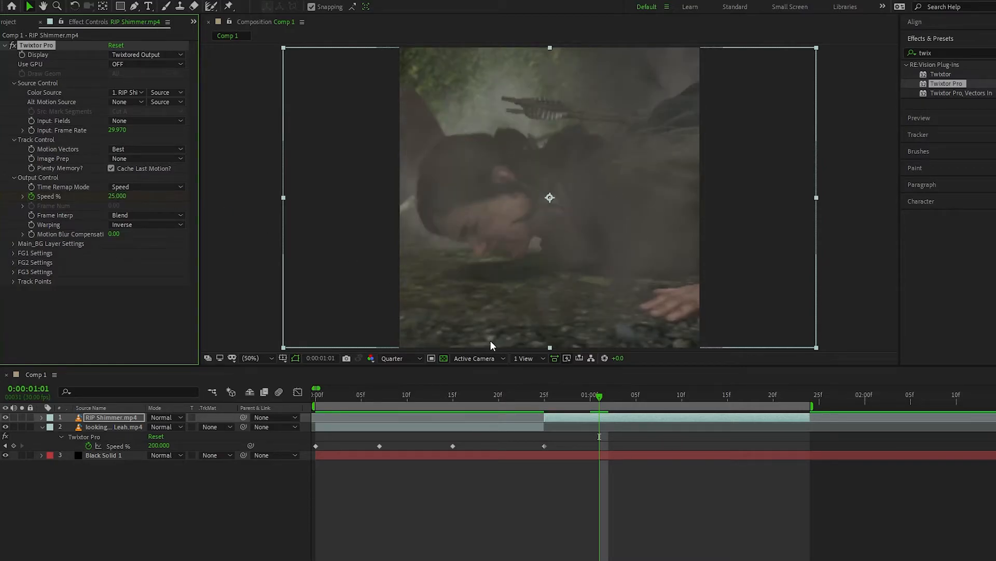
- Set the RIP Shimmer clip's Twixtor Image Prep to Contrast/Edge Enhance, Frame Interp to Motion Weighted Blend and Warping to Forward
{"action": "left_click", "coordinate": [546, 396]}
{"action": "mouse_move", "coordinate": [546, 395]}
{"action": "left_mouse_down"}
{"action": "mouse_move", "coordinate": [655, 388]}
{"action": "mouse_move", "coordinate": [550, 397]}
{"action": "left_mouse_up"}
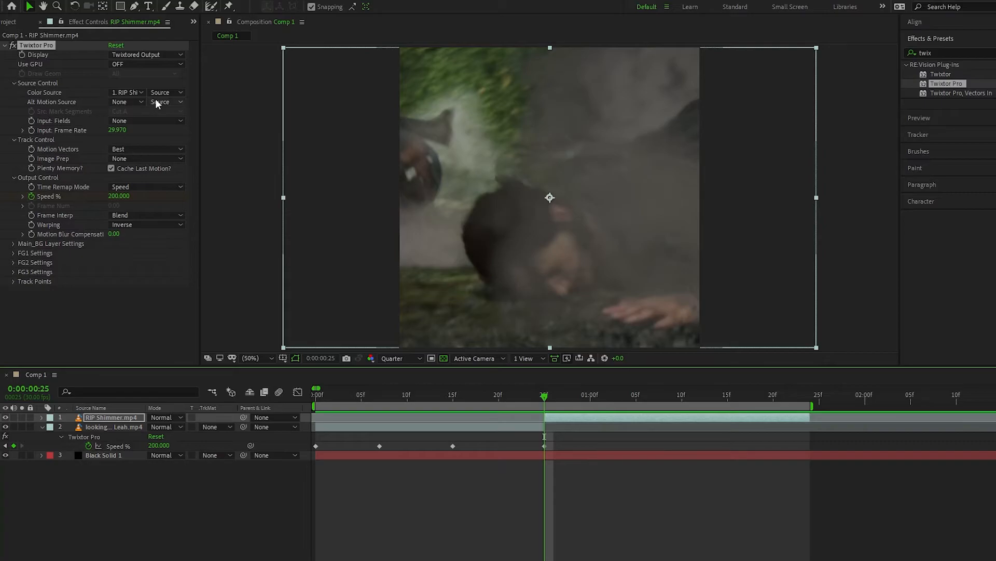
{"action": "left_click", "coordinate": [141, 158]}
{"action": "left_click", "coordinate": [158, 183]}
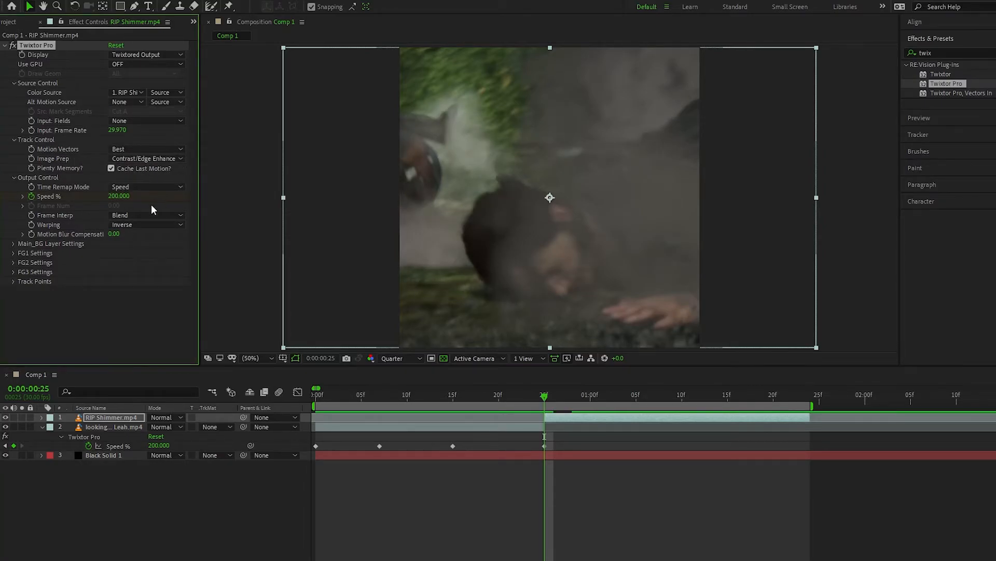
{"action": "left_click", "coordinate": [139, 215]}
{"action": "left_click", "coordinate": [174, 251]}
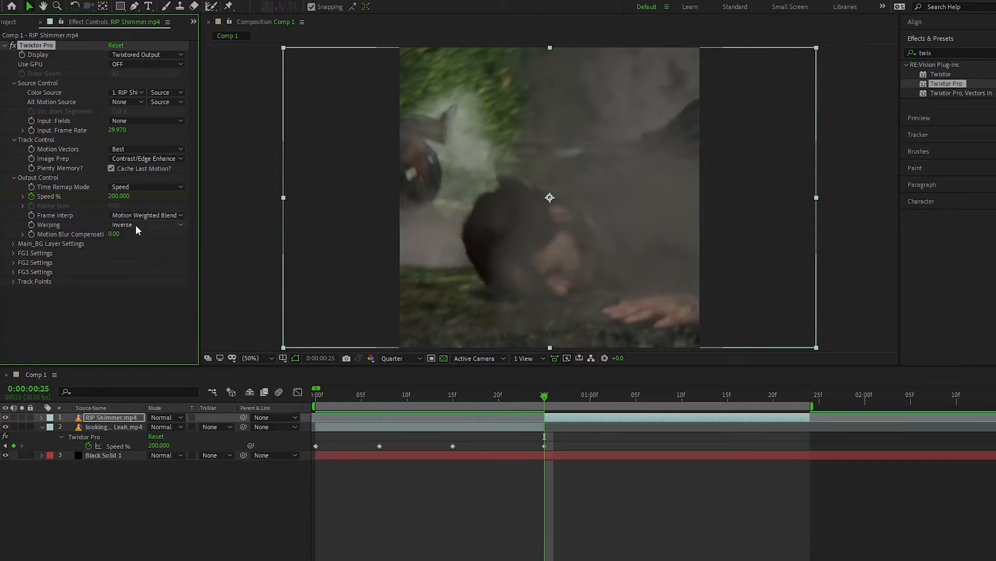
{"action": "left_click", "coordinate": [136, 226]}
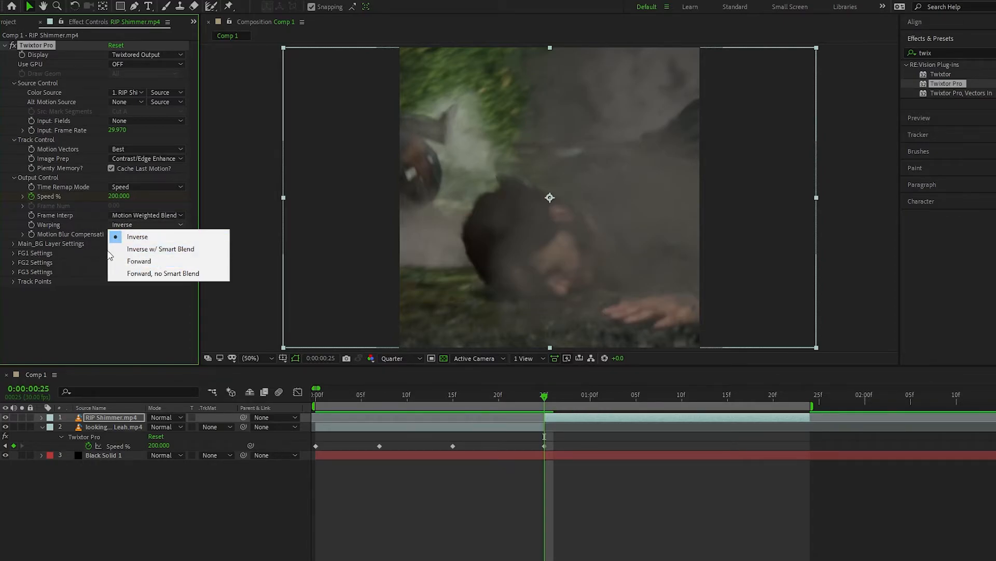
{"action": "left_click", "coordinate": [151, 260]}
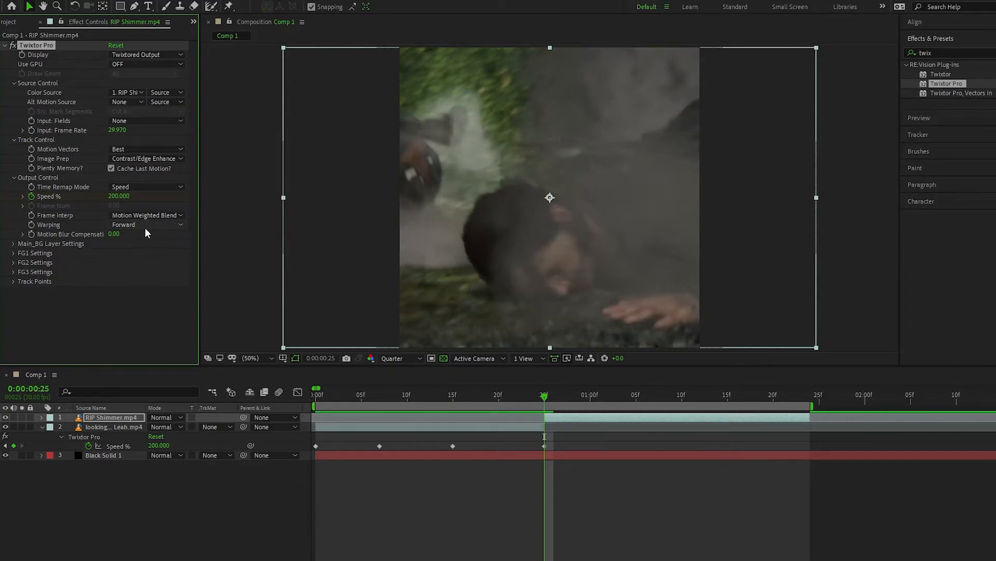
- Preview the RIP Shimmer clip and the whole composition from the start to check the speed changes
{"action": "key", "text": "space"}
{"action": "key", "text": "space"}
{"action": "key", "text": "space"}
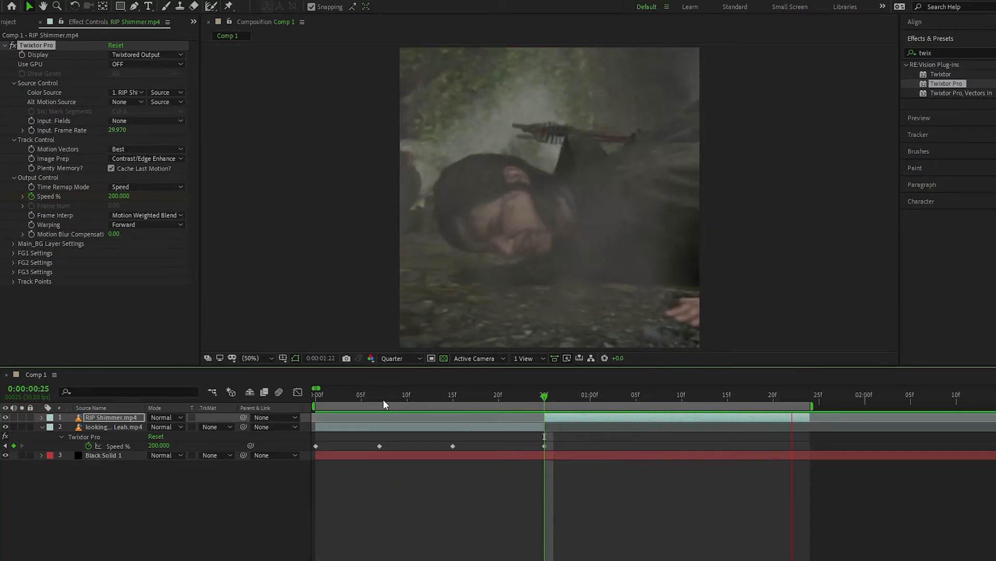
{"action": "left_click_drag", "start_coordinate": [380, 400], "coordinate": [278, 415]}
{"action": "key", "text": "space"}
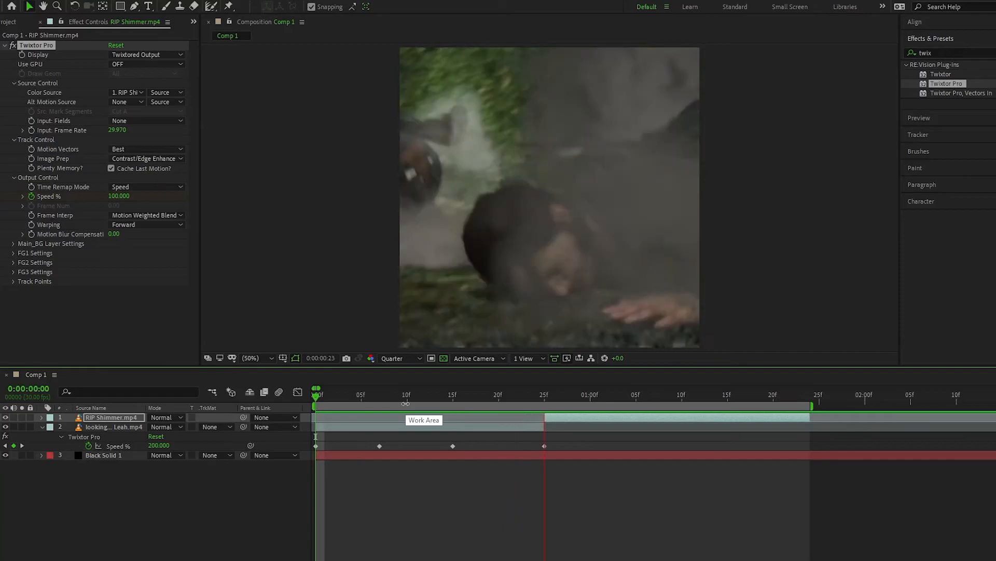
- Pre-compose the looking for Leah clip, moving all its attributes into the new composition
{"action": "left_click", "coordinate": [113, 427]}
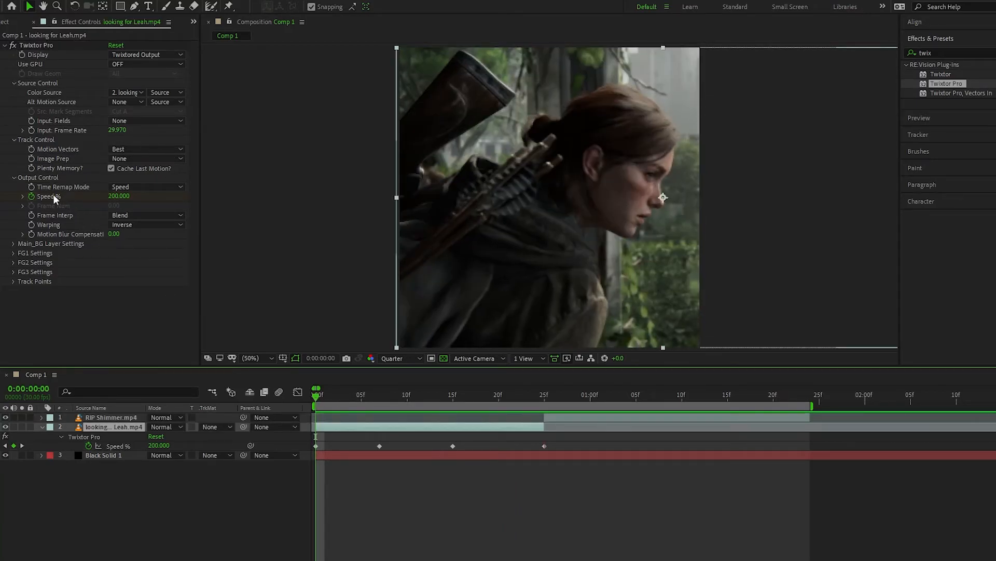
{"action": "left_click", "coordinate": [478, 533]}
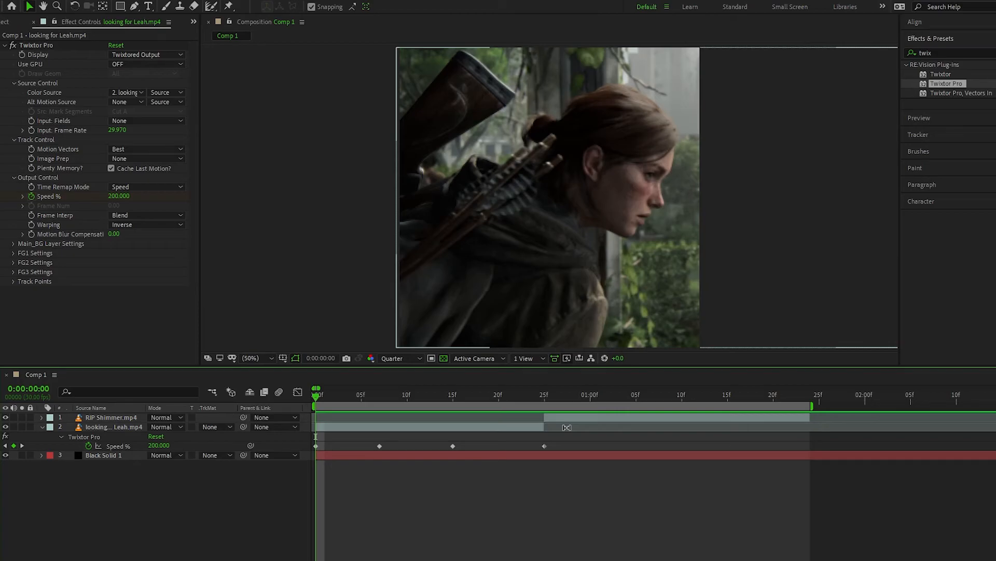
{"action": "right_click", "coordinate": [437, 426]}
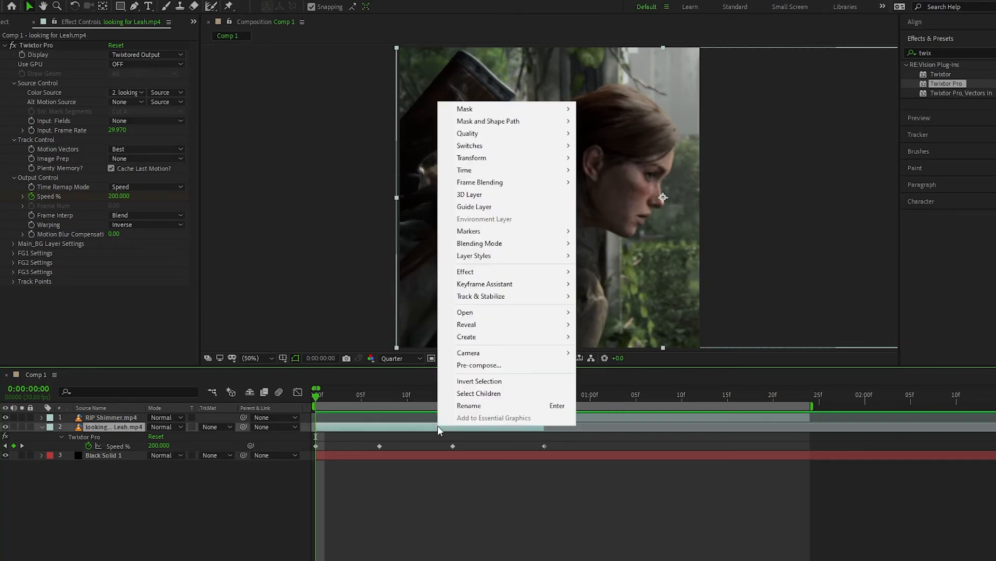
{"action": "left_click", "coordinate": [476, 366]}
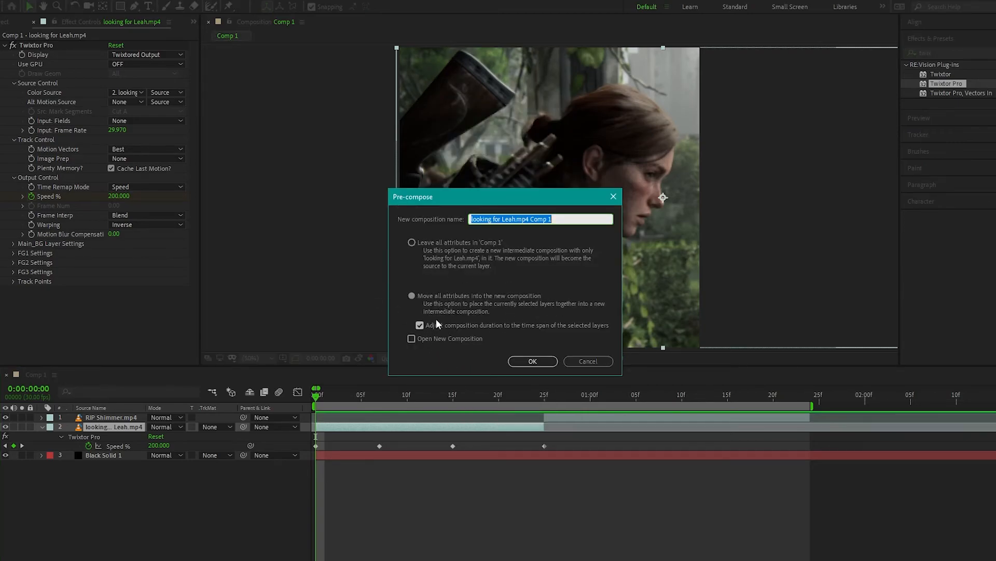
{"action": "left_click", "coordinate": [532, 360]}
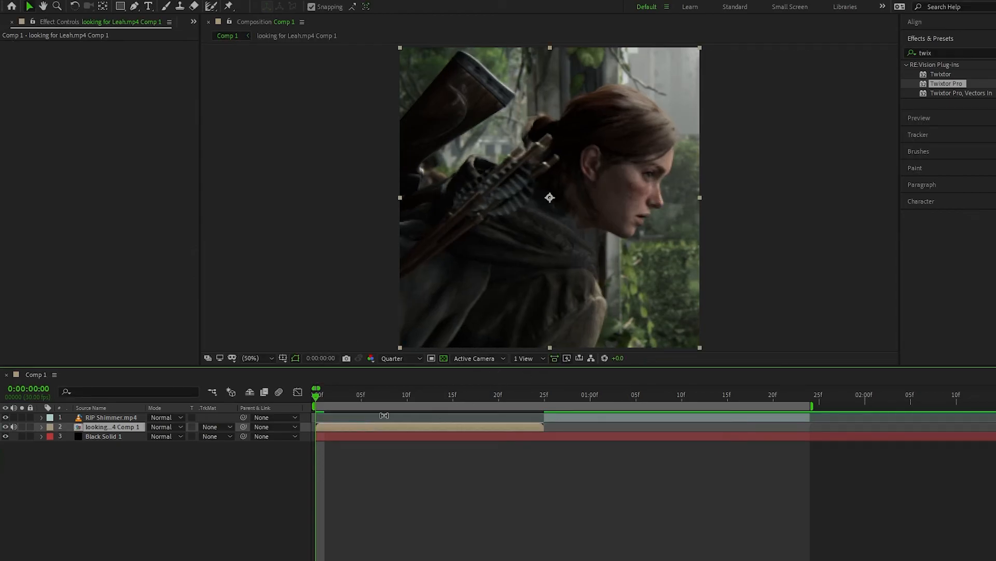
- Try a rectangular mask over the lower half of the pre-composed clip, and undo back to the original clip
{"action": "left_click", "coordinate": [120, 6]}
{"action": "left_click_drag", "start_coordinate": [738, 197], "coordinate": [271, 375]}
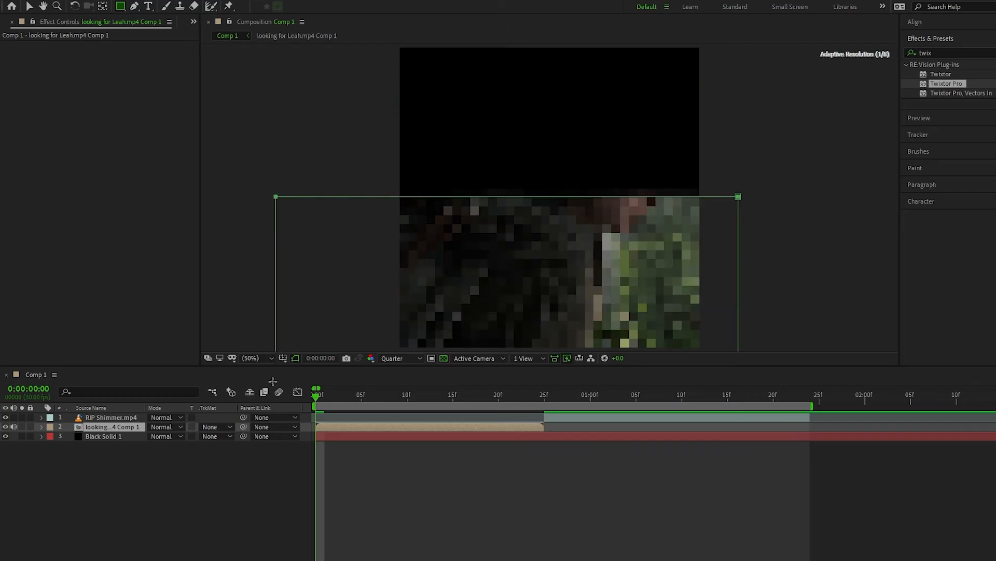
{"action": "key", "text": "ctrl+z"}
{"action": "key", "text": "ctrl+z"}
{"action": "key", "text": "ctrl+z"}
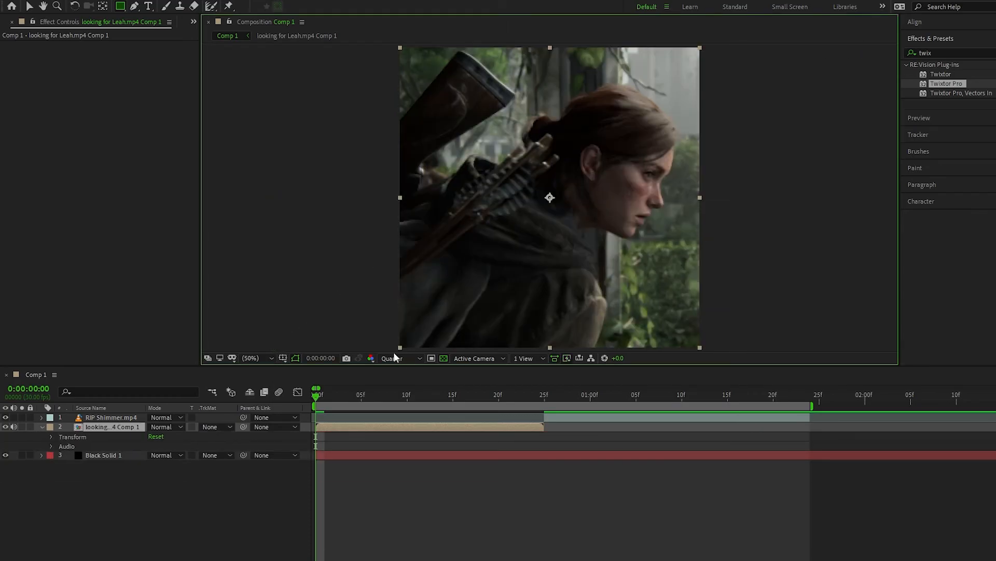
- Try a rectangular mask over the lower half of the frame directly on the original Twixtor clip, and undo it
{"action": "left_click_drag", "start_coordinate": [775, 196], "coordinate": [304, 374]}
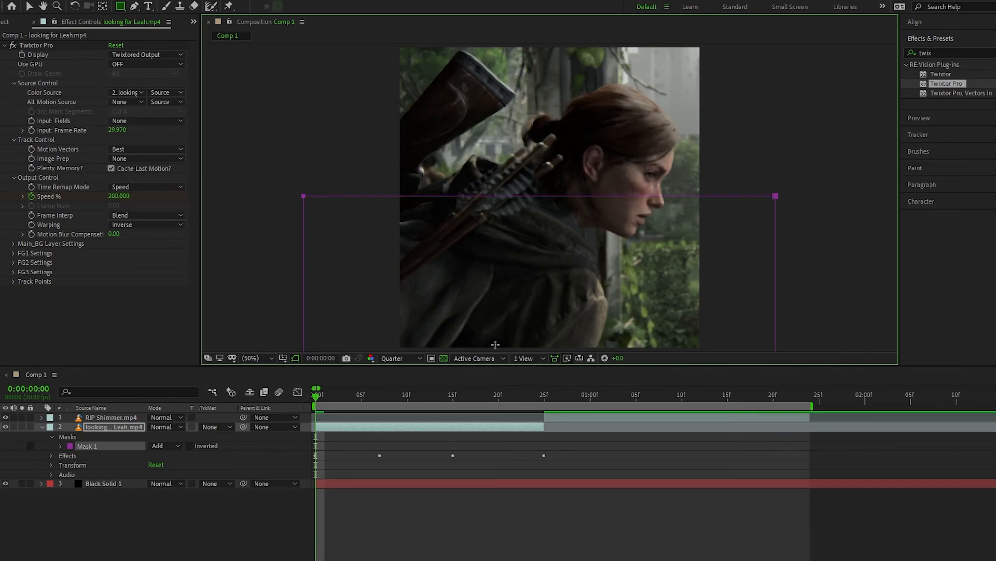
{"action": "key", "text": "ctrl+z"}
- Pre-compose the looking for Leah clip with all attributes moved and the composition duration adjusted to the layer's time span
{"action": "right_click", "coordinate": [356, 427]}
{"action": "left_click", "coordinate": [411, 367]}
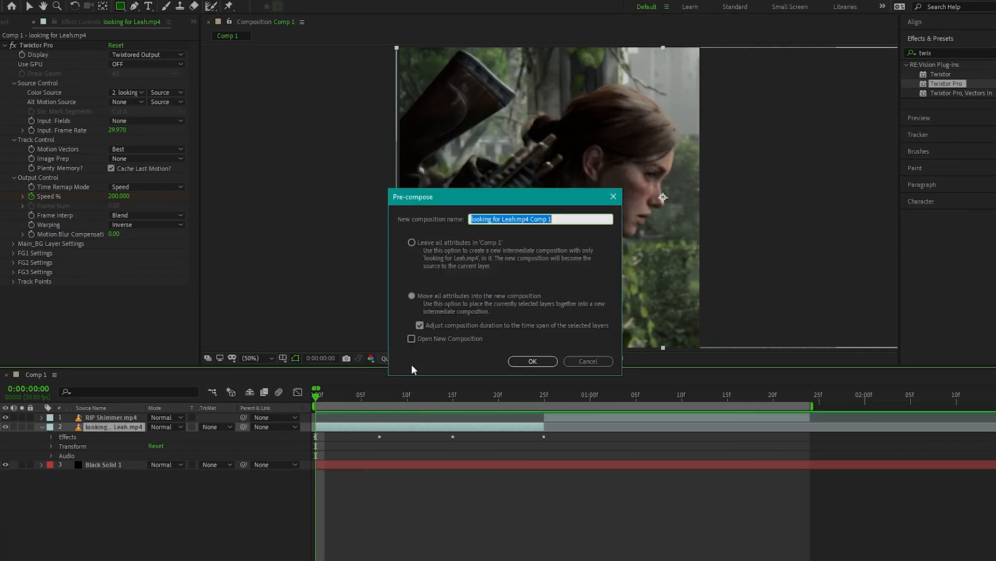
{"action": "left_click", "coordinate": [532, 362]}
- Mask the pre-composed looking for Leah clip with two adjoining rectangles, one over each half of the frame, and deselect the layer
{"action": "left_click_drag", "start_coordinate": [369, 45], "coordinate": [547, 358]}
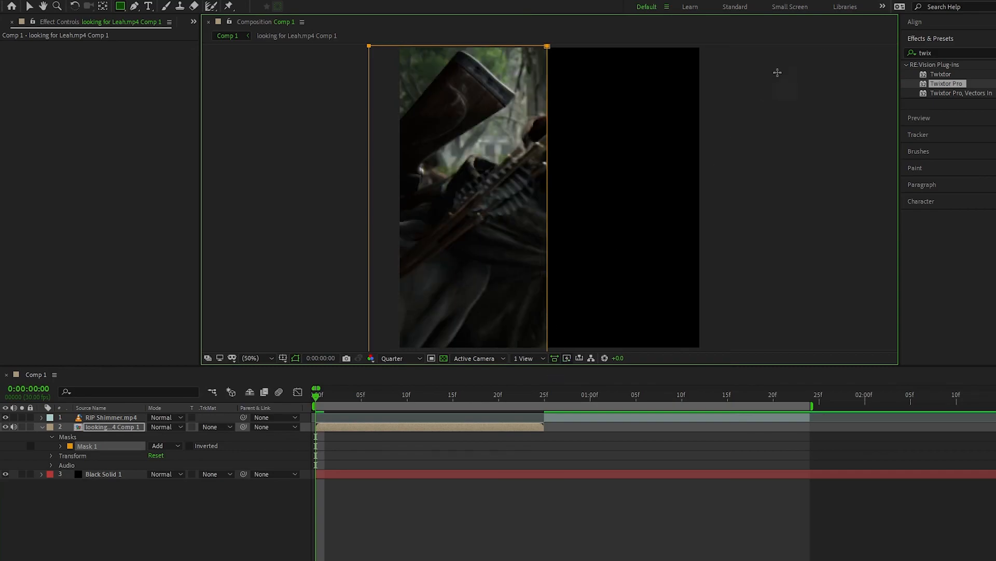
{"action": "mouse_move", "coordinate": [716, 46]}
{"action": "left_mouse_down"}
{"action": "mouse_move", "coordinate": [578, 193]}
{"action": "mouse_move", "coordinate": [547, 351]}
{"action": "left_mouse_up"}
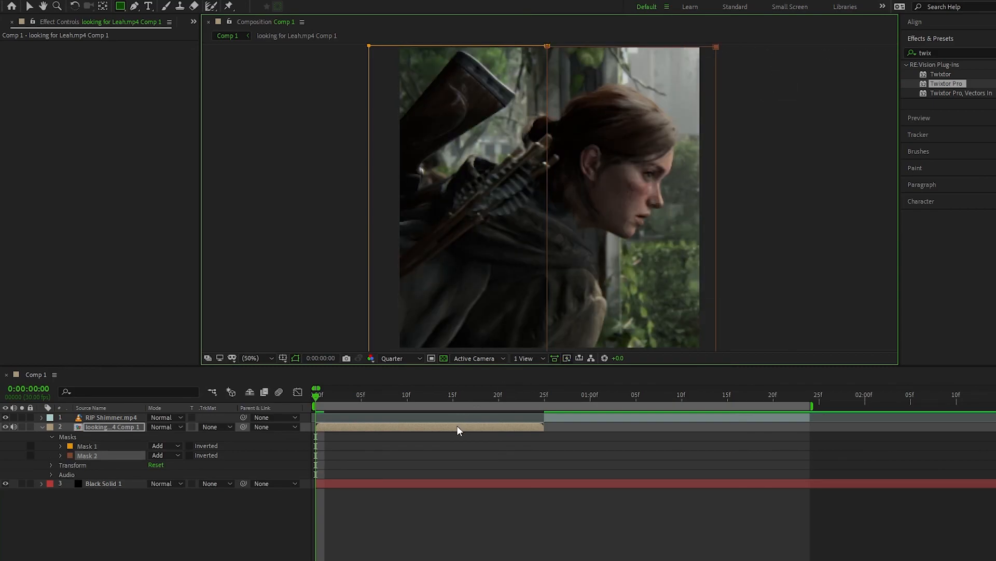
{"action": "left_click", "coordinate": [447, 449]}
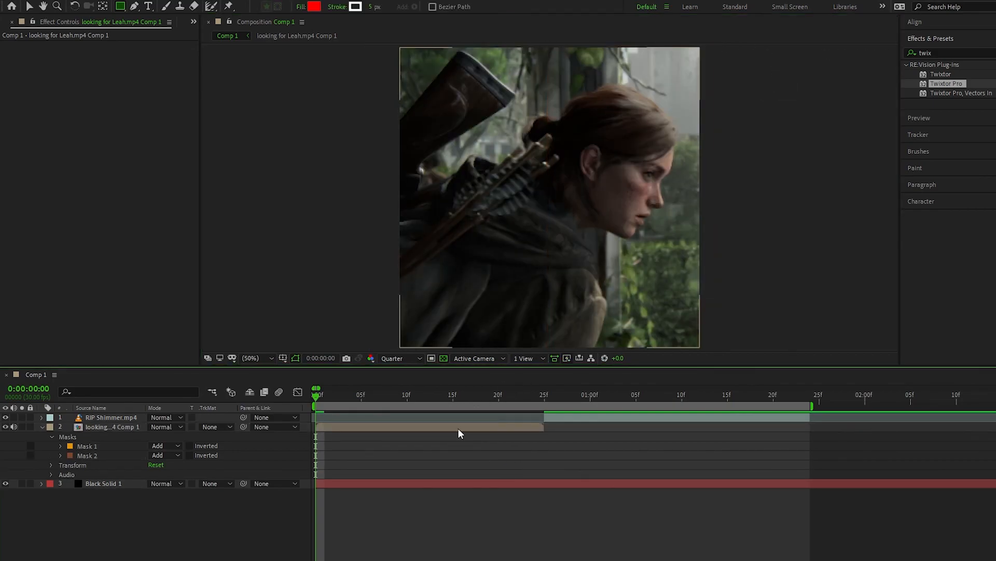